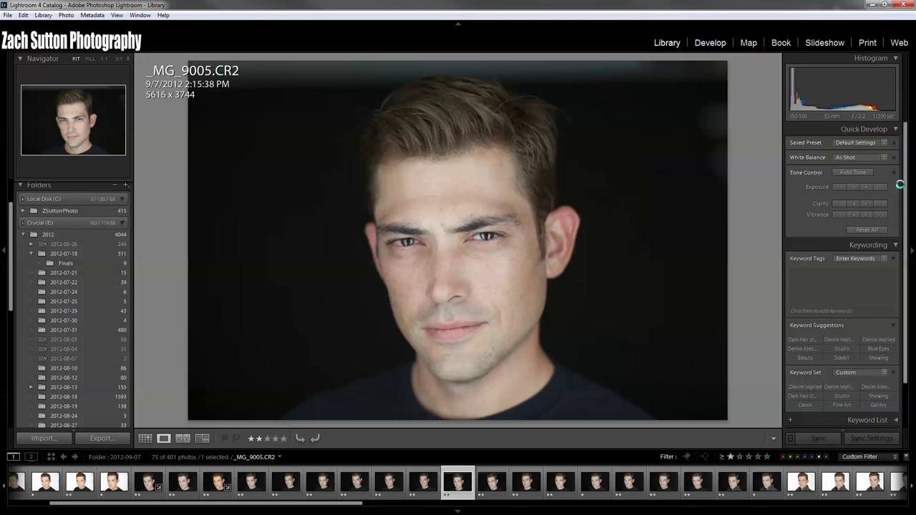
Set the sharpening amount of _MG_9005.CR2 to 50 in the Develop module and check the detail around the eye
key(d)
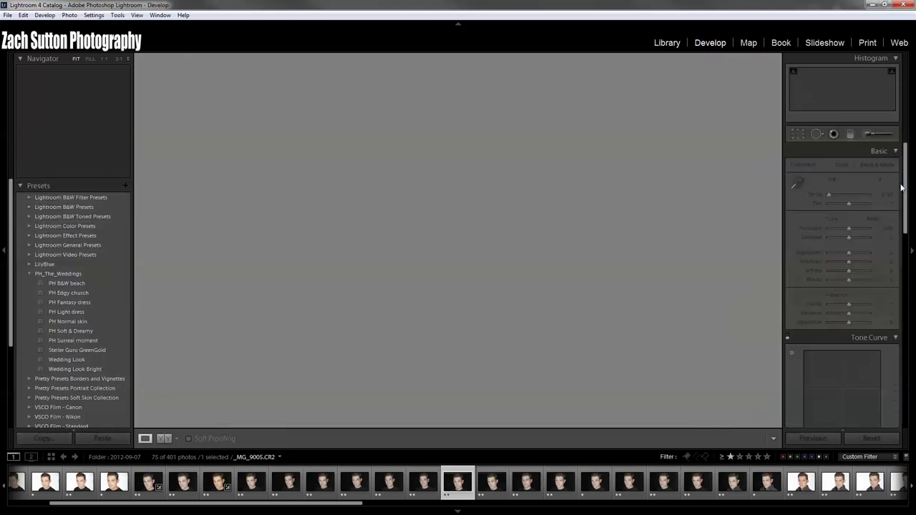
drag(905, 181, 905, 341)
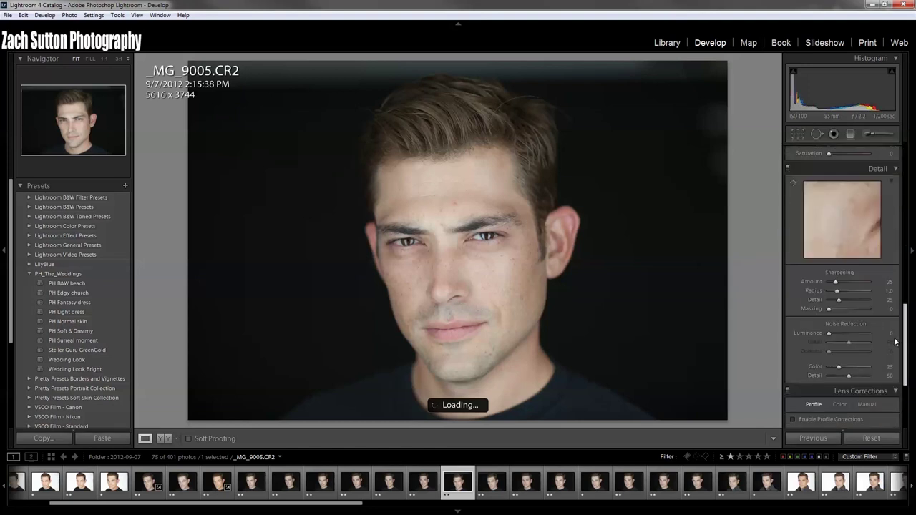
drag(831, 282, 842, 286)
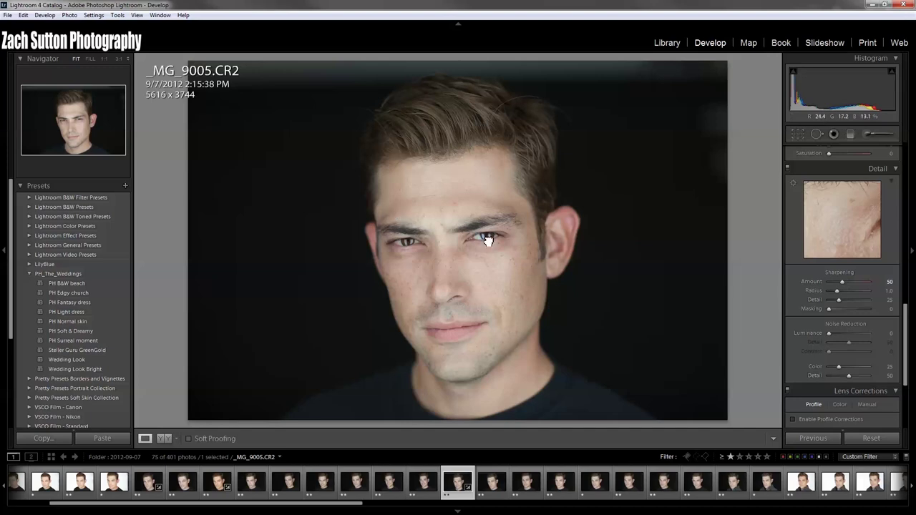
click(490, 241)
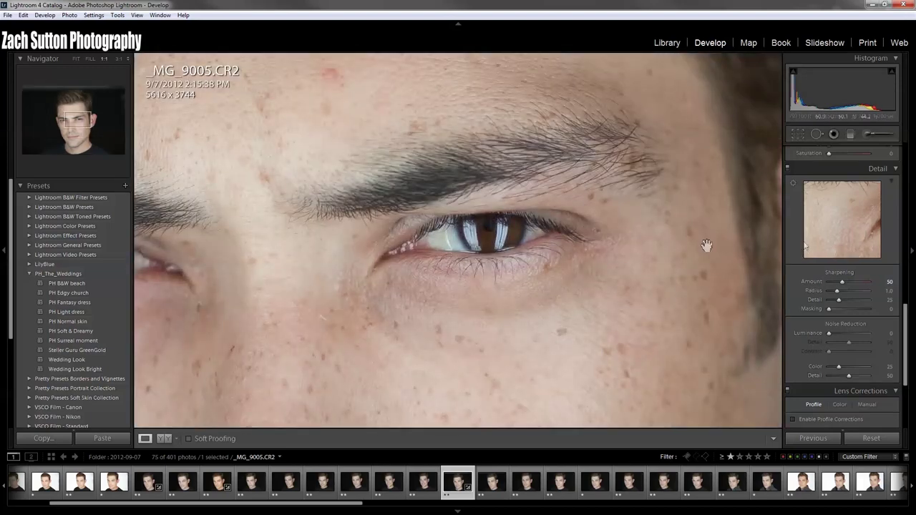
click(601, 225)
Send the sharpened portrait from Lightroom to Photoshop for editing
right_click(490, 217)
mouse_move(547, 291)
click(645, 287)
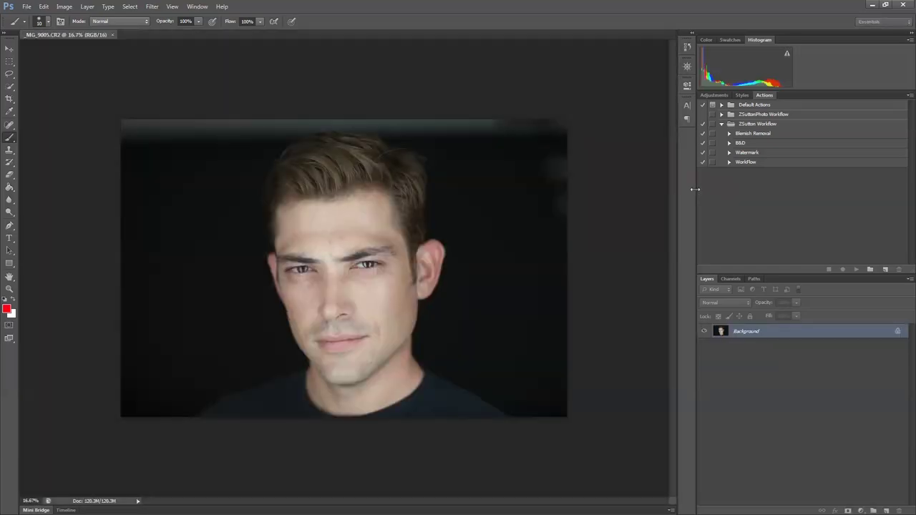
Narrow the panel column to enlarge the canvas area and run the WorkFlow action to build the retouching layer groups
drag(695, 189, 833, 208)
click(858, 162)
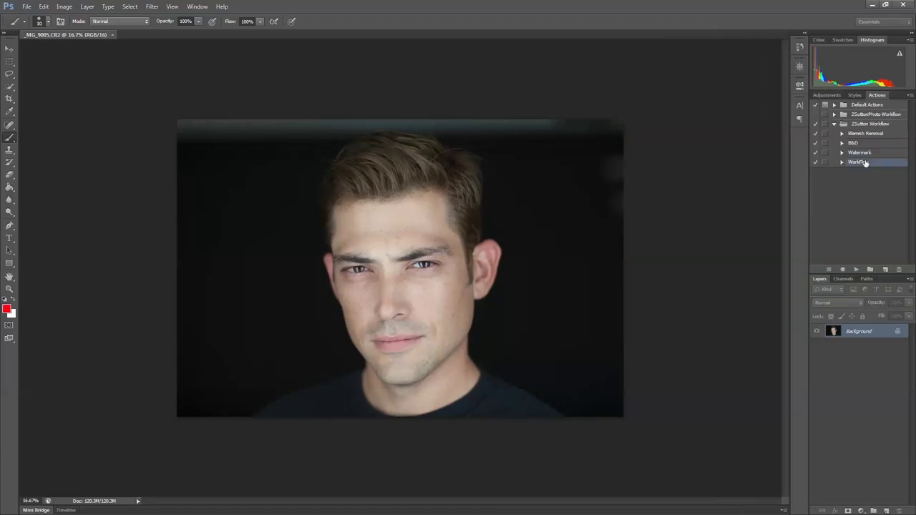
click(862, 268)
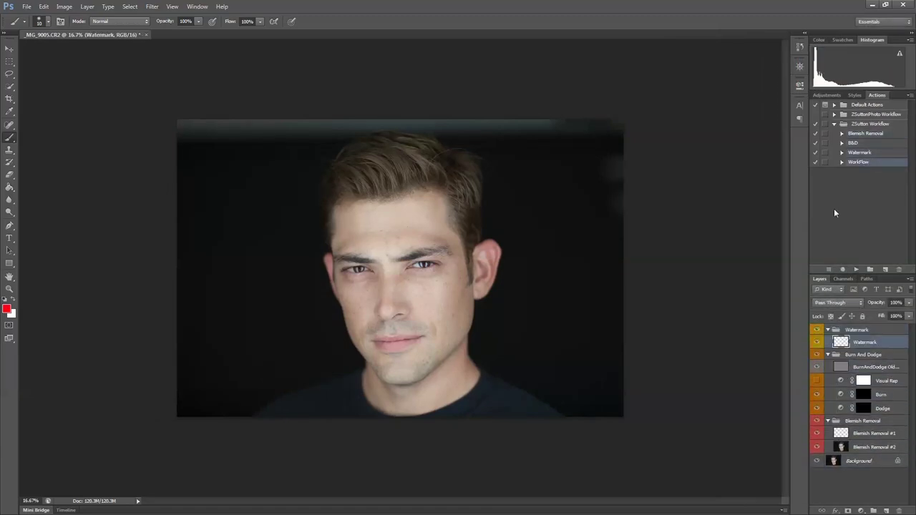
Dodge the highlights of the forehead and nose on the BurnAndDodge OldWay layer with a 250 px brush
click(881, 409)
click(859, 368)
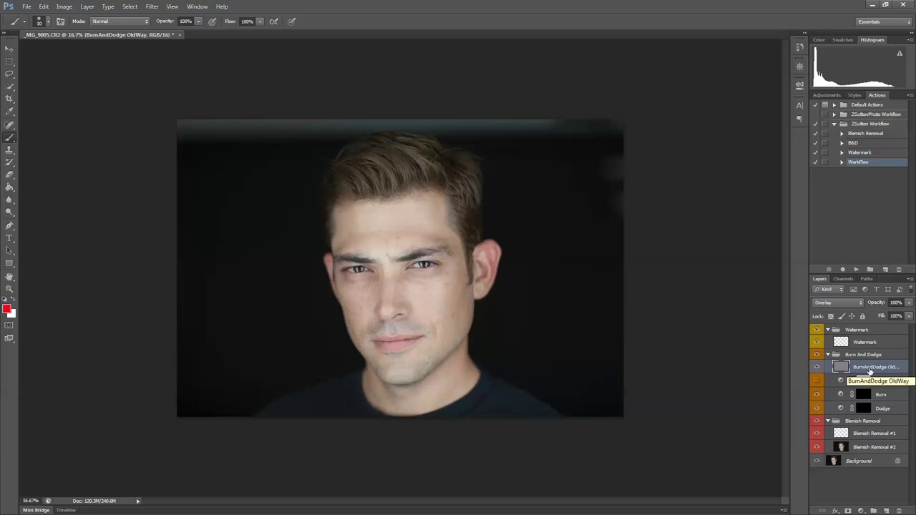
click(9, 289)
drag(430, 294, 460, 292)
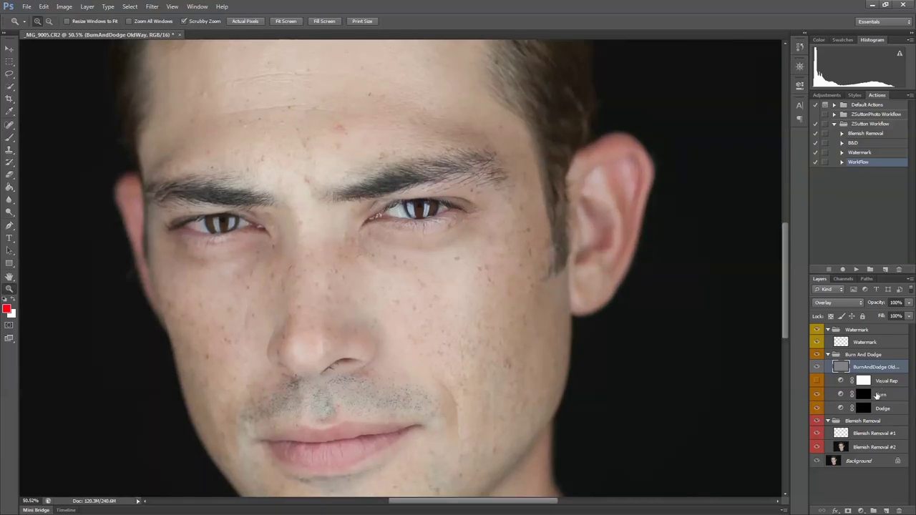
click(10, 213)
right_click(9, 214)
click(10, 214)
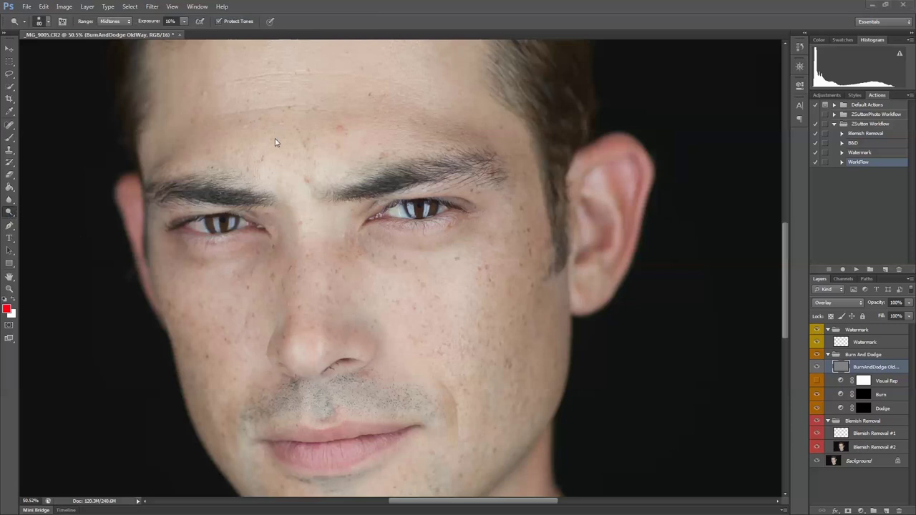
key(bracketright)
key(bracketright)
key(bracketright)
key(bracketright)
key(bracketright)
scroll(347, 200, up, 4)
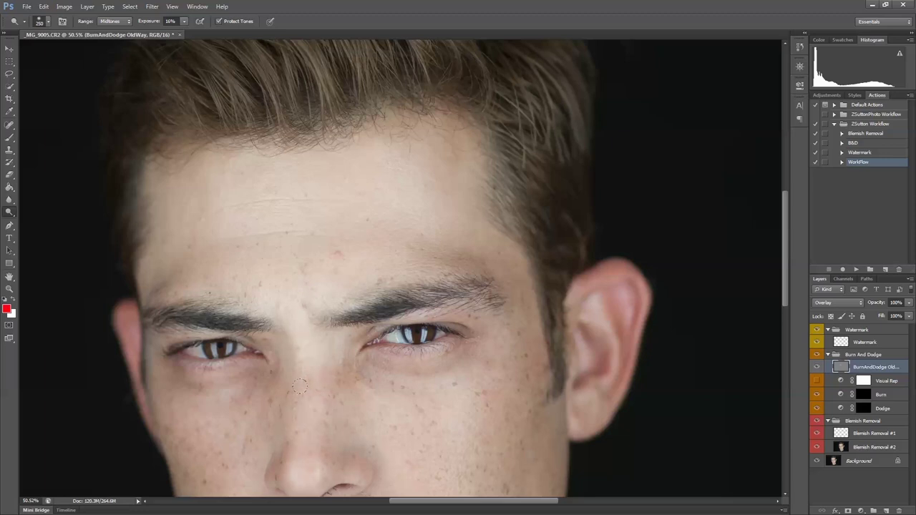
Dodge the highlights of the cheeks and lower face with a 400 px brush on the same layer
scroll(312, 427, down, 5)
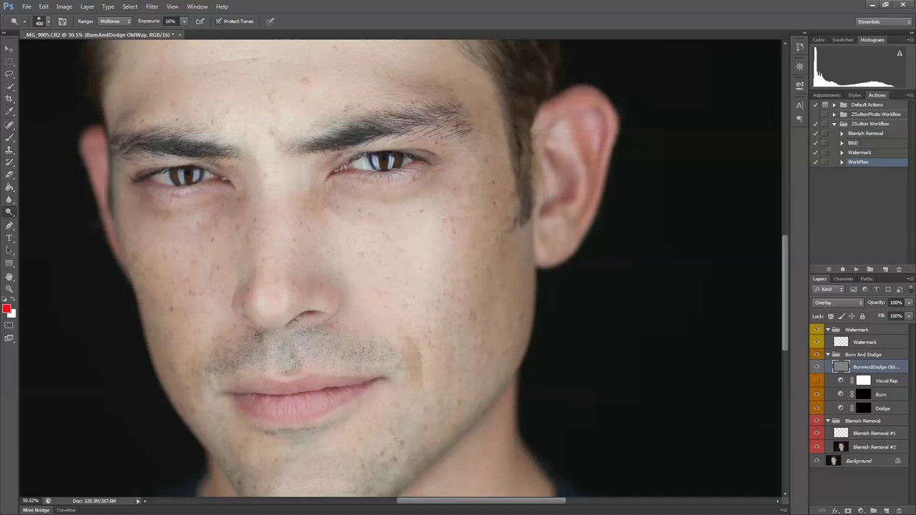
scroll(354, 306, down, 3)
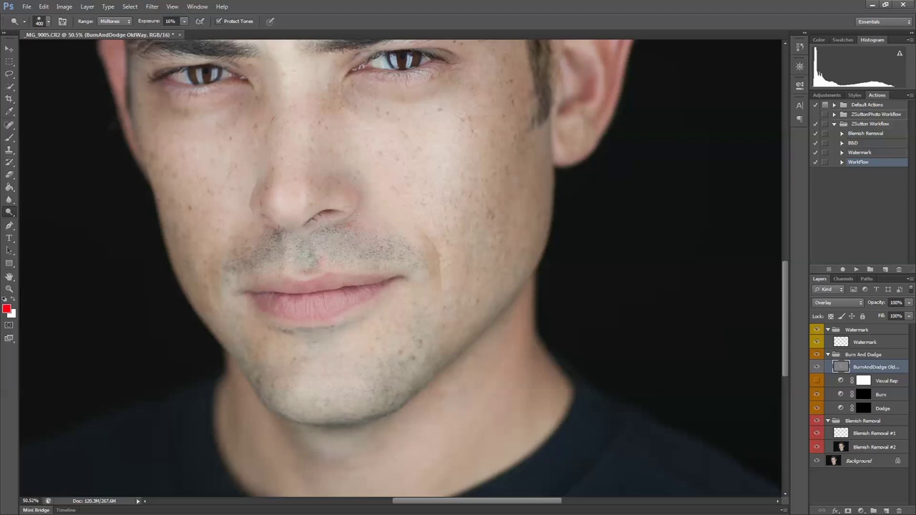
drag(300, 127, 284, 267)
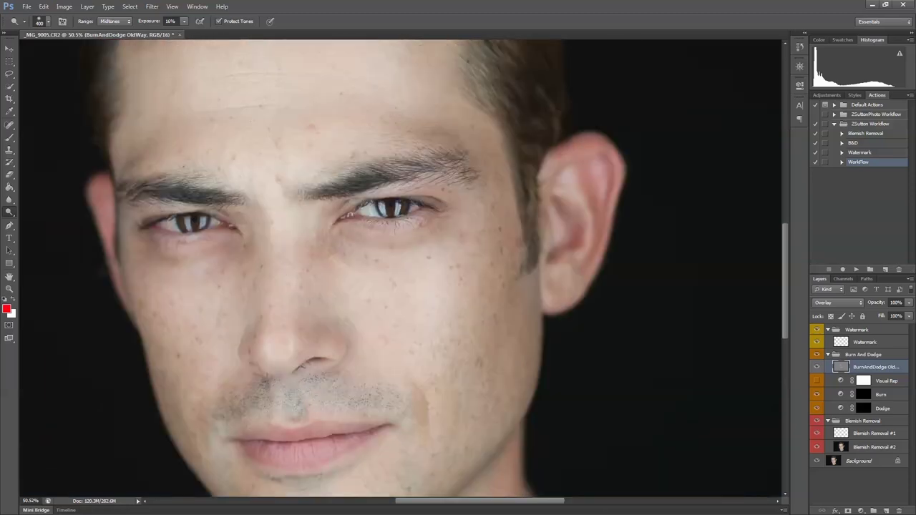
Dodge both eyes up close with a 70 px brush
click(9, 288)
drag(397, 205, 397, 191)
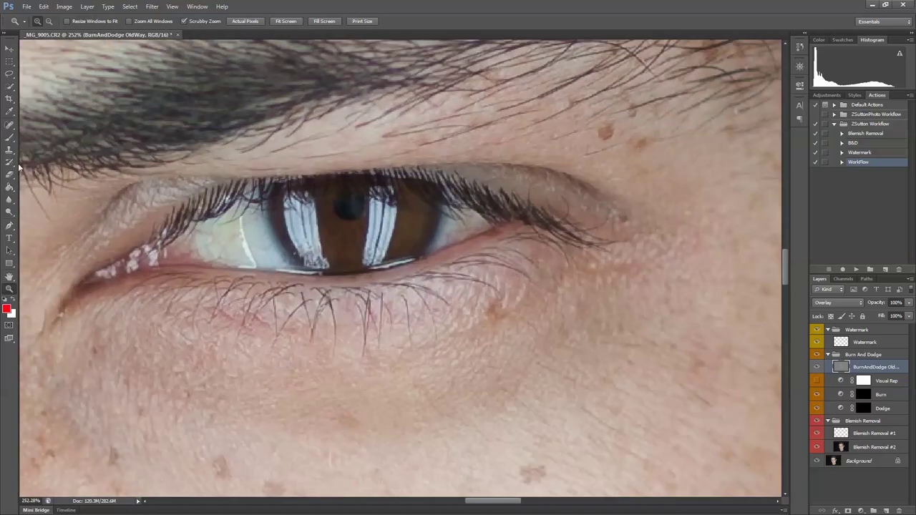
click(9, 212)
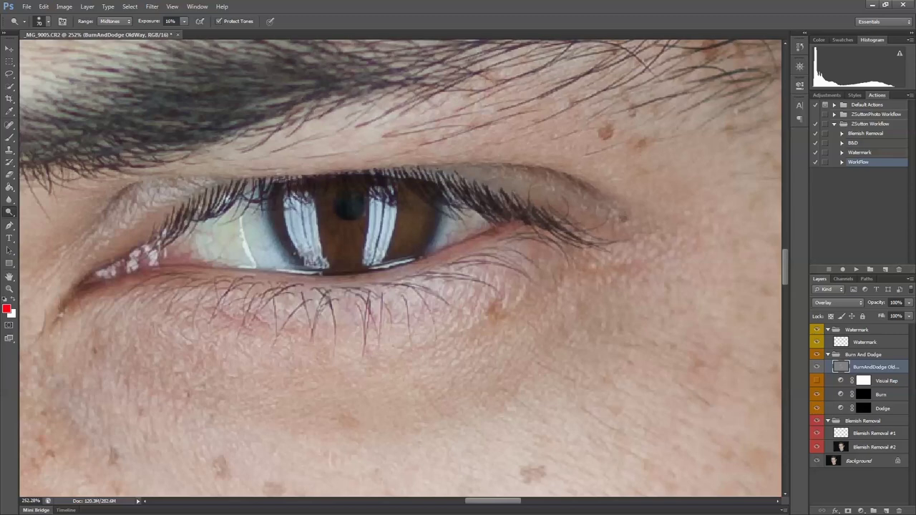
drag(269, 321, 834, 267)
drag(246, 295, 501, 294)
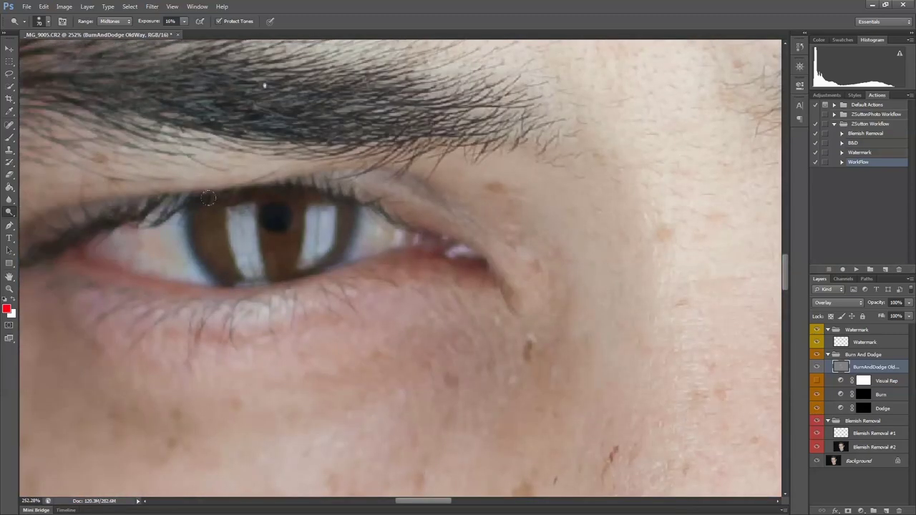
Switch to the Burn tool and darken the shadow areas and contours of the face on the BurnAndDodge OldWay layer
key(z)
drag(418, 256, 387, 279)
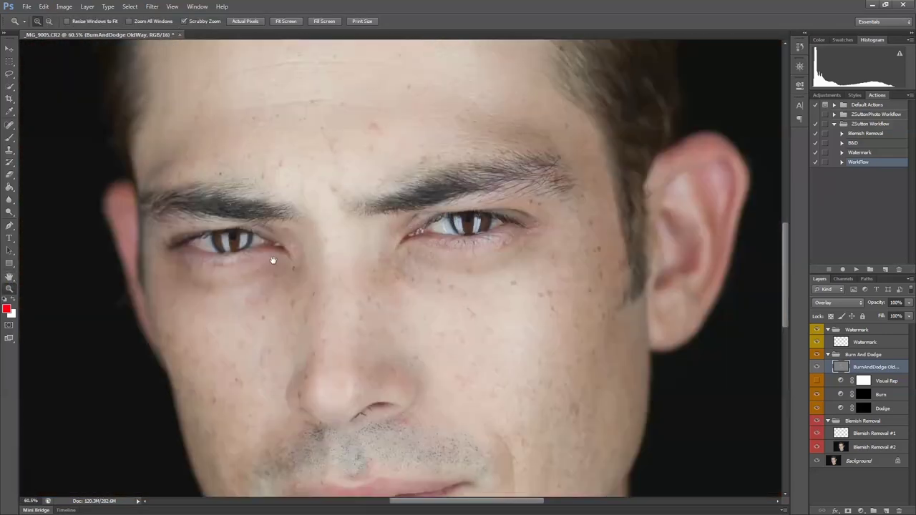
click(9, 212)
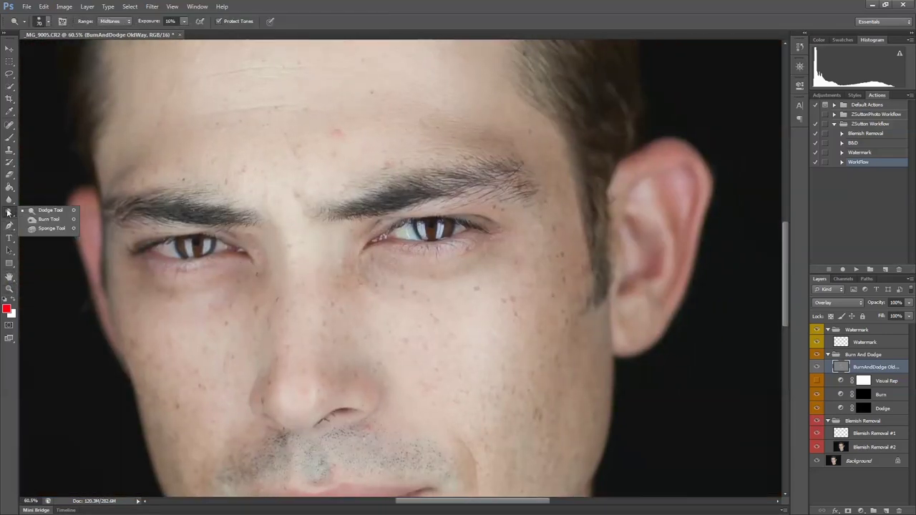
click(61, 220)
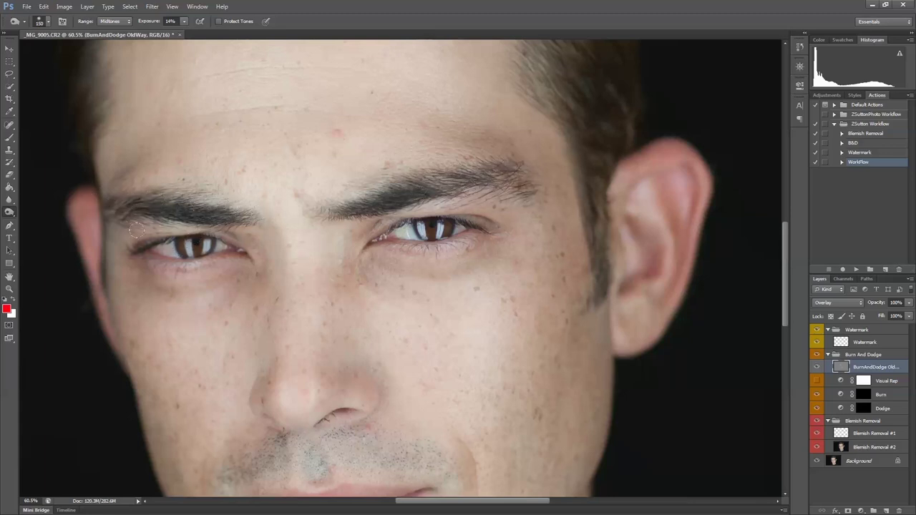
click(9, 289)
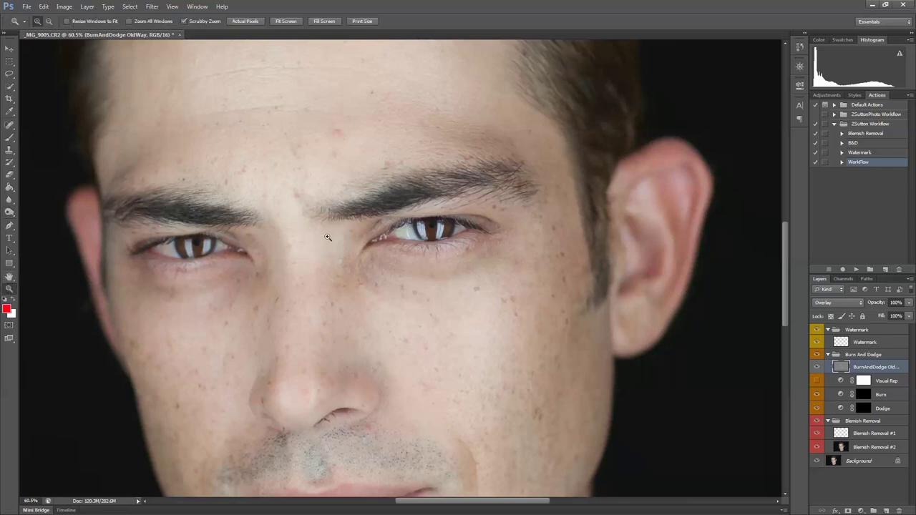
drag(310, 250, 296, 248)
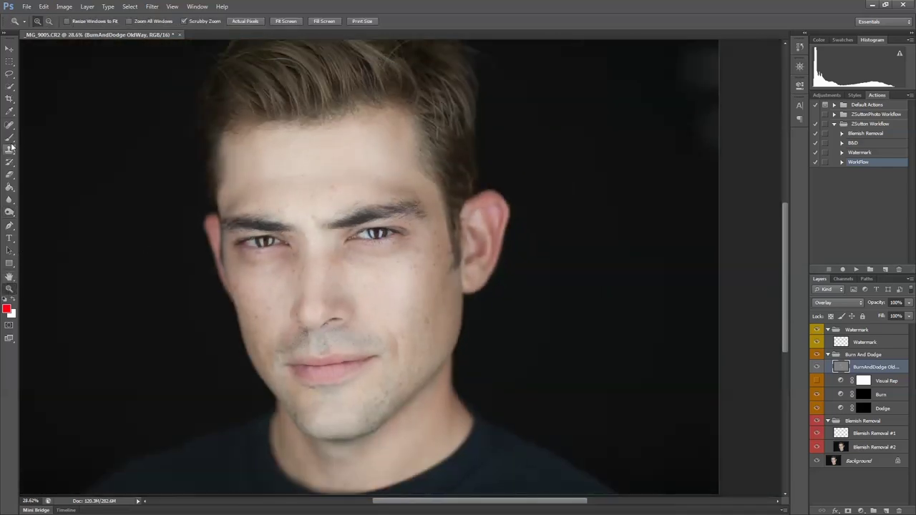
click(9, 212)
key(bracketright)
key(bracketright)
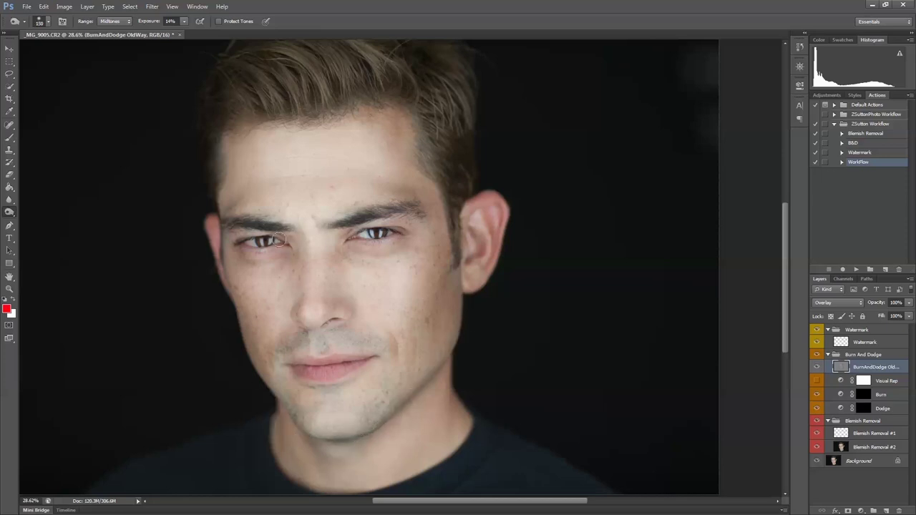
Burn the iris edge and lash line of the eye nearest the fully visible ear with a 20 px brush
click(9, 288)
drag(402, 232, 403, 232)
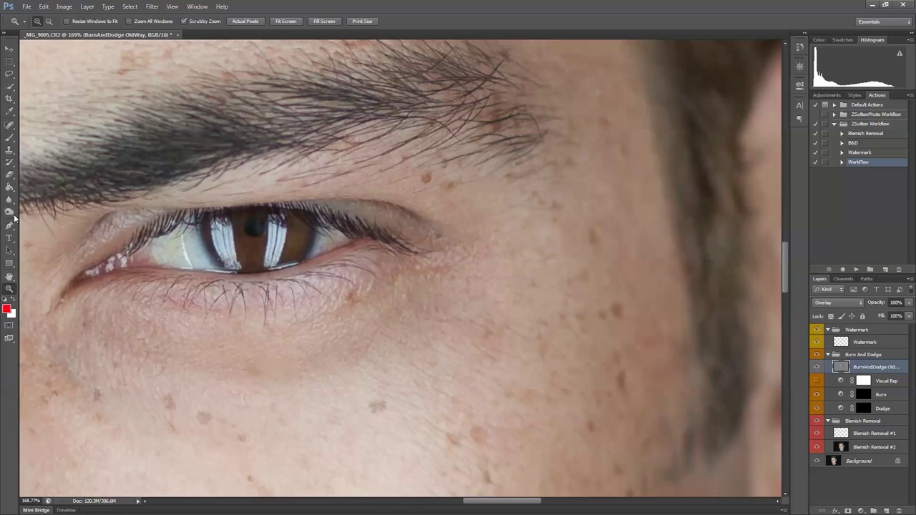
click(9, 212)
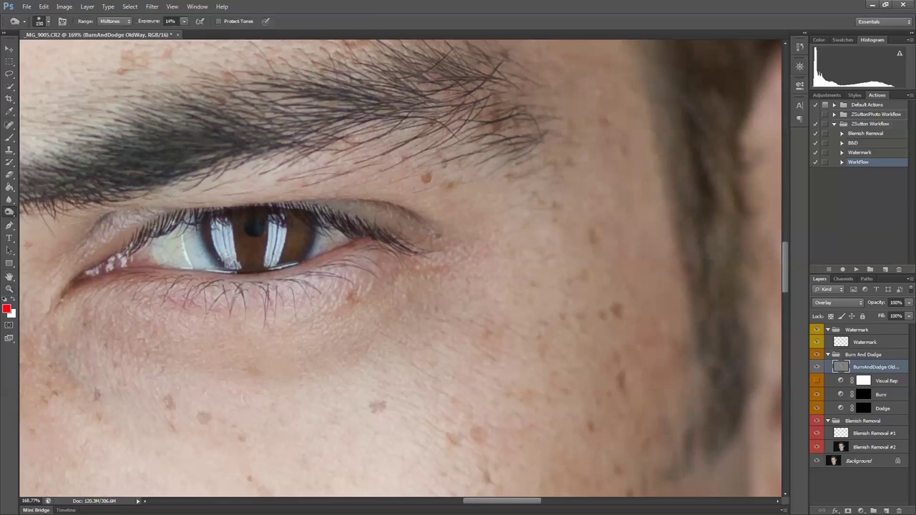
key(bracketleft)
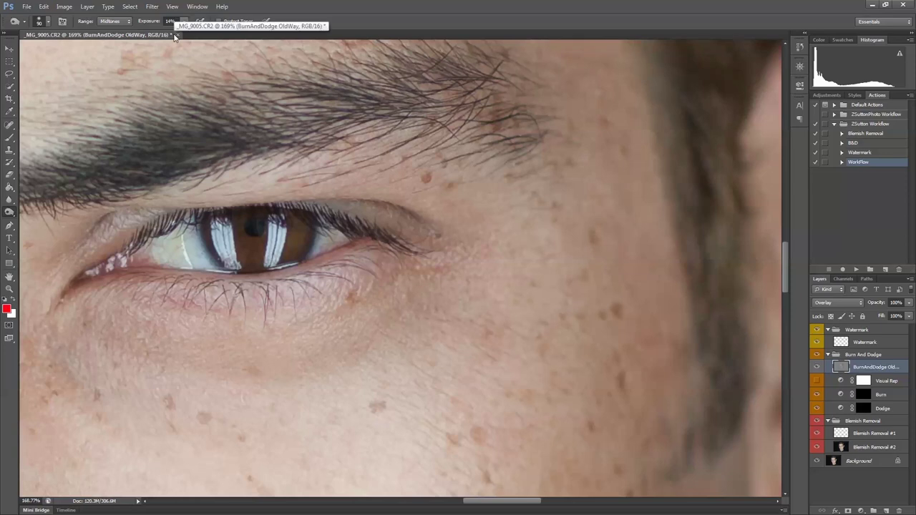
key(bracketleft)
key(bracketleft)
key(bracketleft)
key(bracketleft)
key(bracketleft)
key(bracketleft)
key(bracketleft)
key(bracketleft)
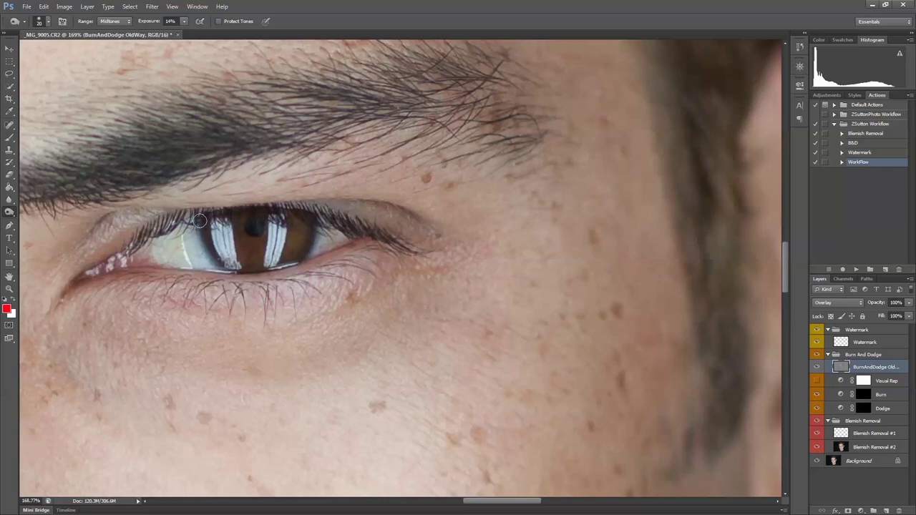
Burn the other eye's iris with a 25 px brush, plus the upper eyelid creases of both eyes with a 70 px brush
drag(98, 317, 317, 300)
mouse_move(156, 325)
mouse_down()
mouse_move(236, 265)
mouse_move(272, 322)
mouse_up()
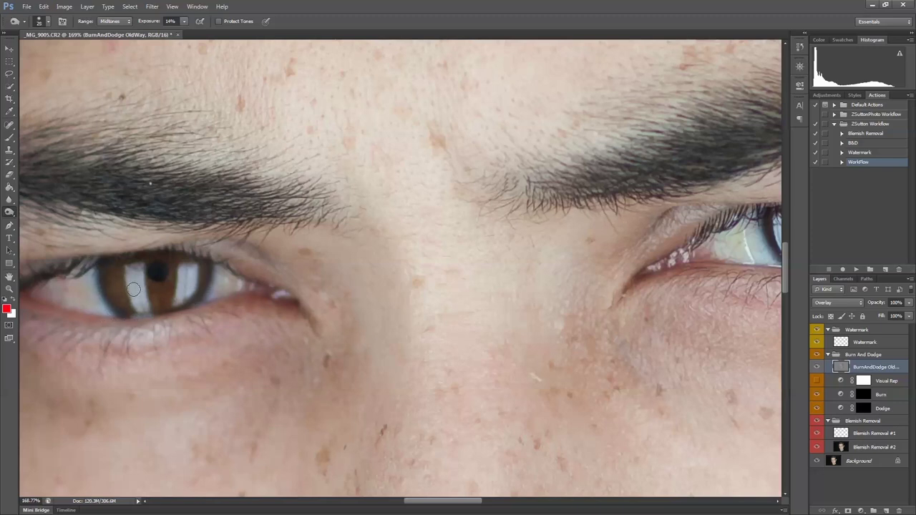
mouse_move(449, 261)
mouse_down()
mouse_move(280, 290)
mouse_move(234, 315)
mouse_up()
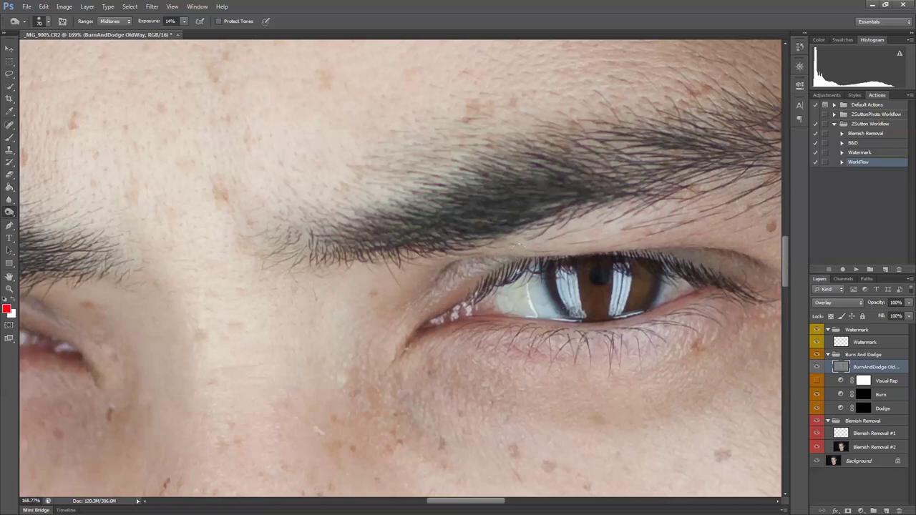
drag(256, 344, 466, 304)
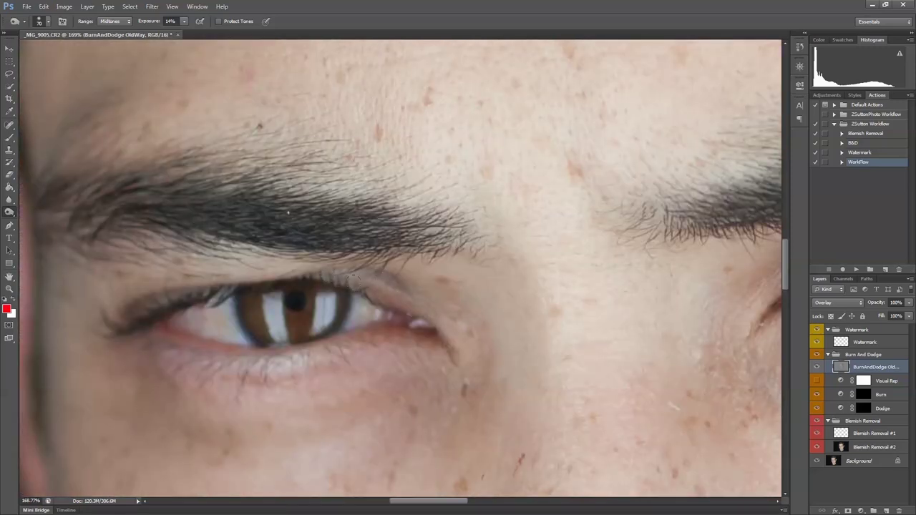
Compare the whole portrait with and without the BurnAndDodge OldWay layer and lower that layer's opacity to 52%
click(9, 289)
drag(420, 286, 459, 307)
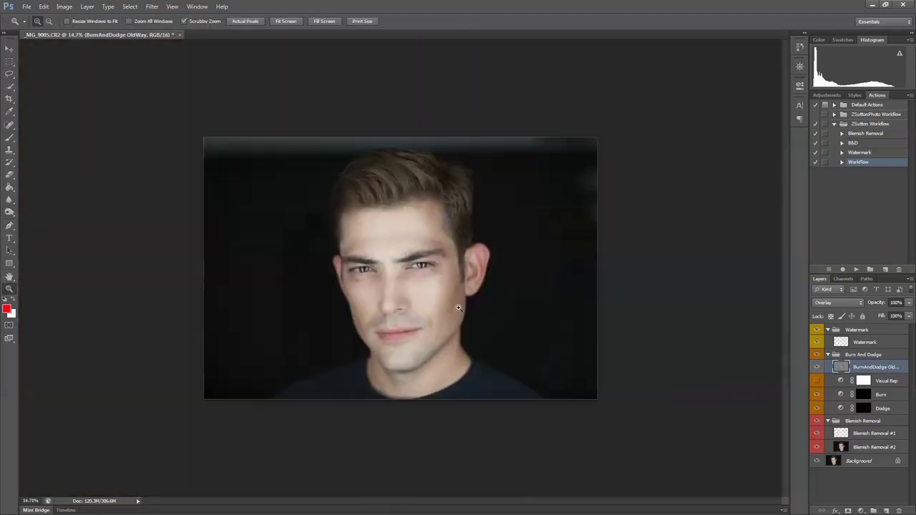
click(815, 368)
click(816, 368)
click(817, 368)
click(816, 369)
drag(878, 305, 854, 305)
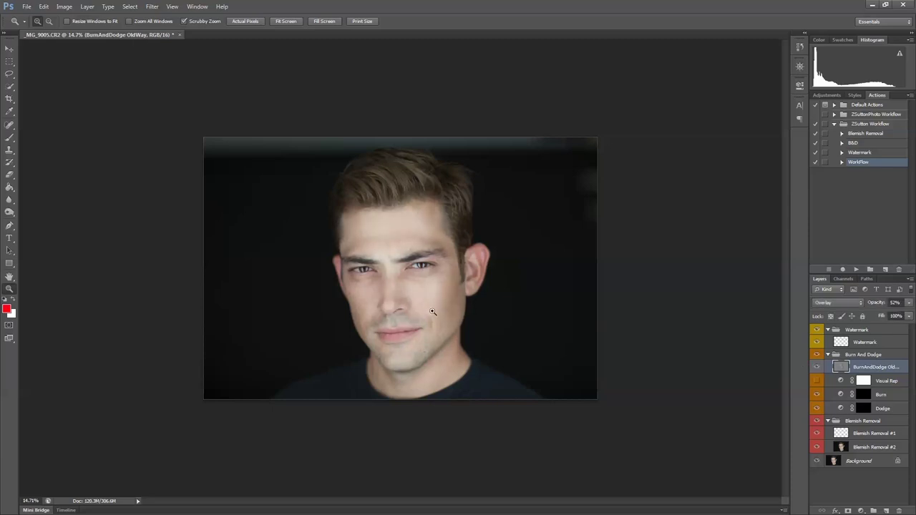
Hide the BurnAndDodge OldWay layer and select the mask of the Dodge adjustment layer
click(418, 263)
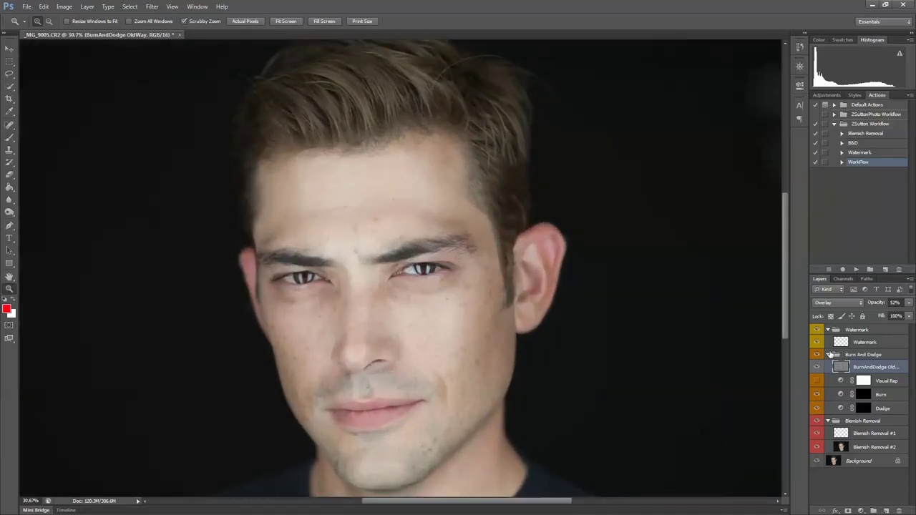
click(817, 367)
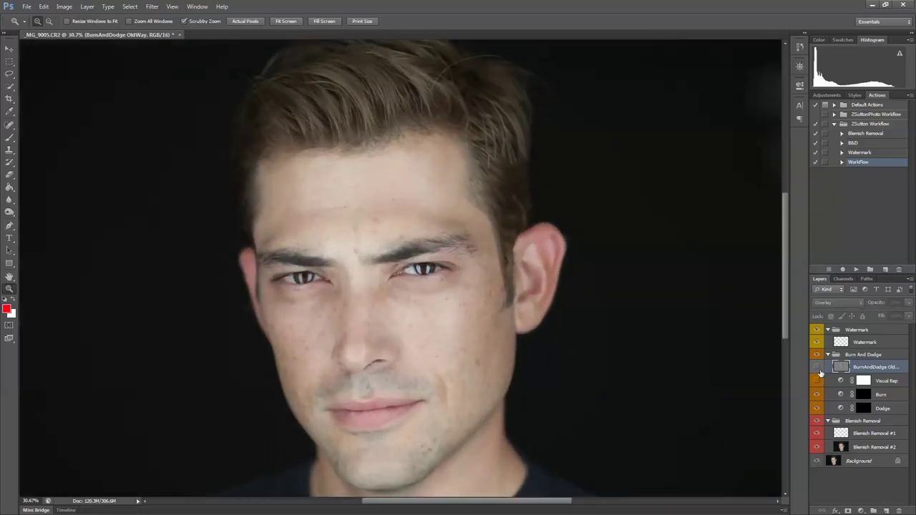
click(865, 408)
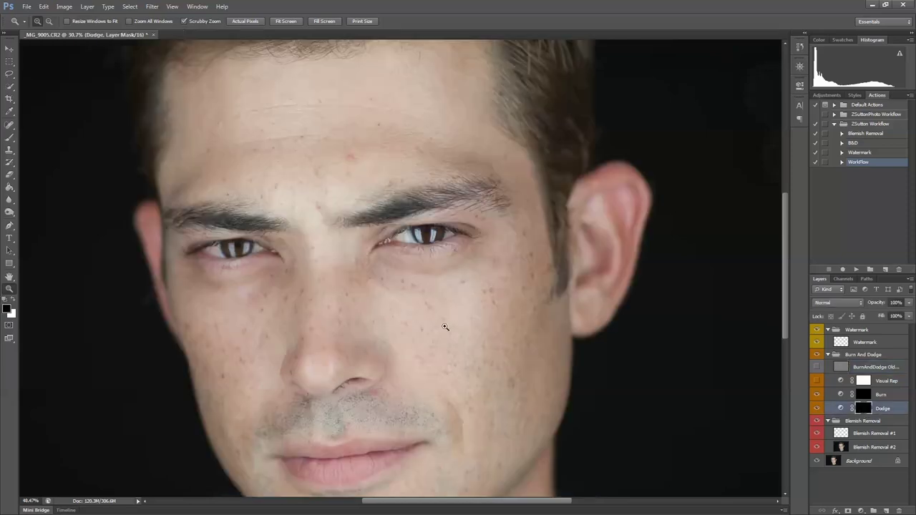
Set up a soft white 300 px brush and try a 100% opacity dodge stroke on the cheek nearest the fully visible ear
drag(421, 330, 417, 313)
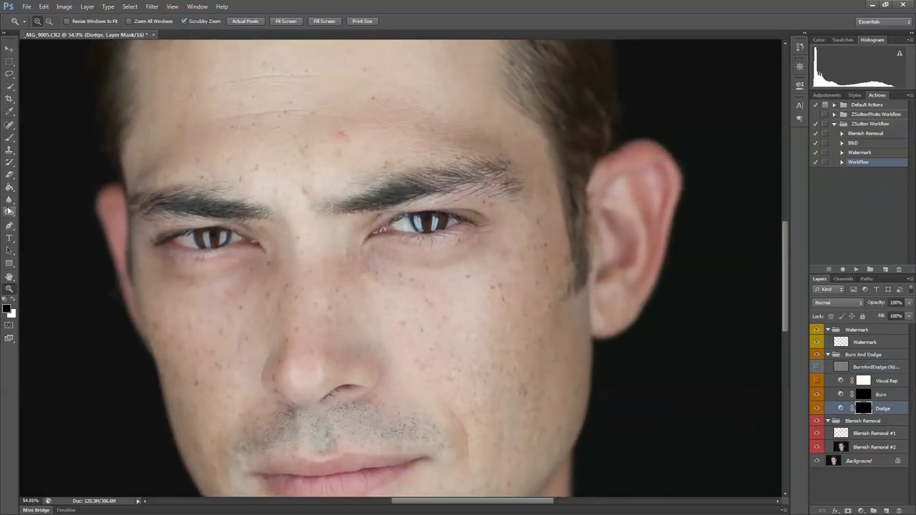
click(9, 138)
click(12, 303)
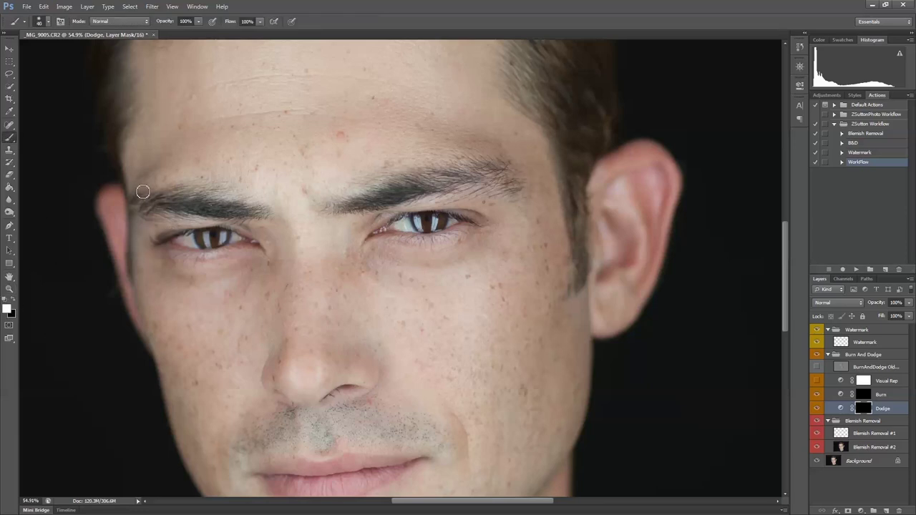
click(42, 21)
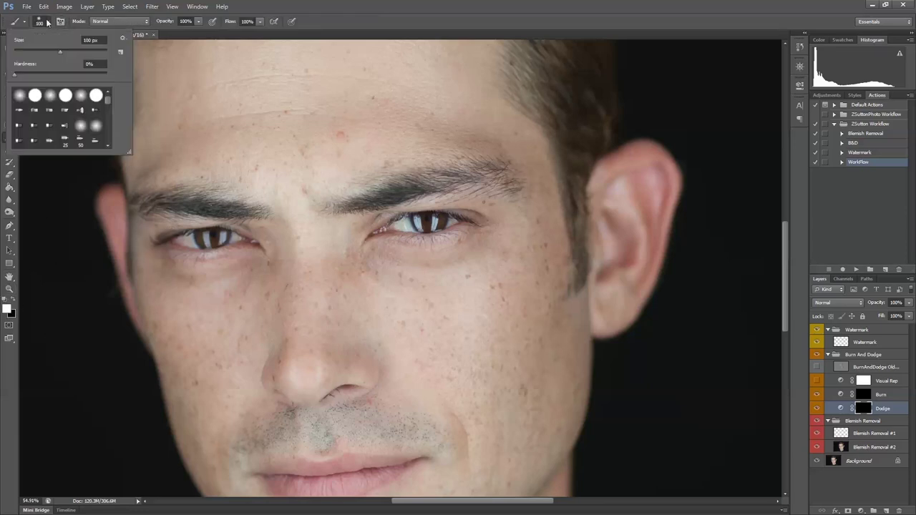
click(306, 5)
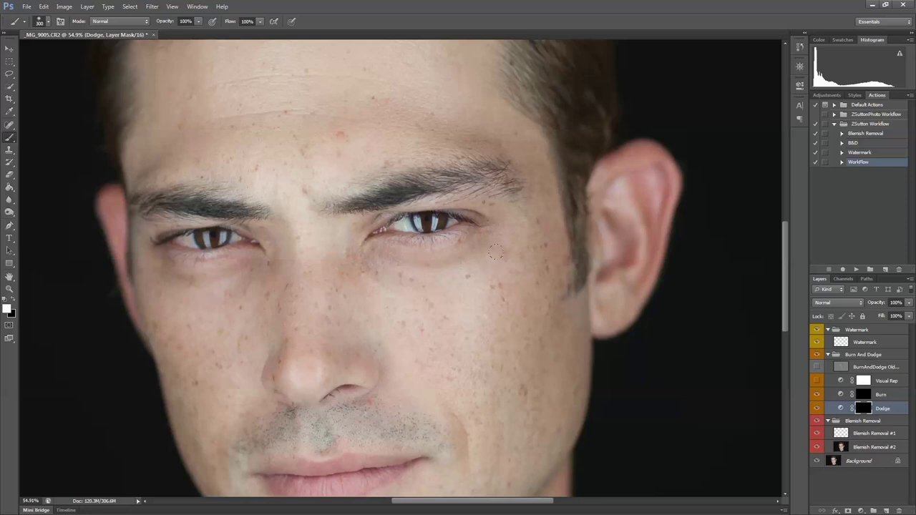
mouse_move(488, 254)
mouse_down()
mouse_move(447, 290)
mouse_move(379, 295)
mouse_up()
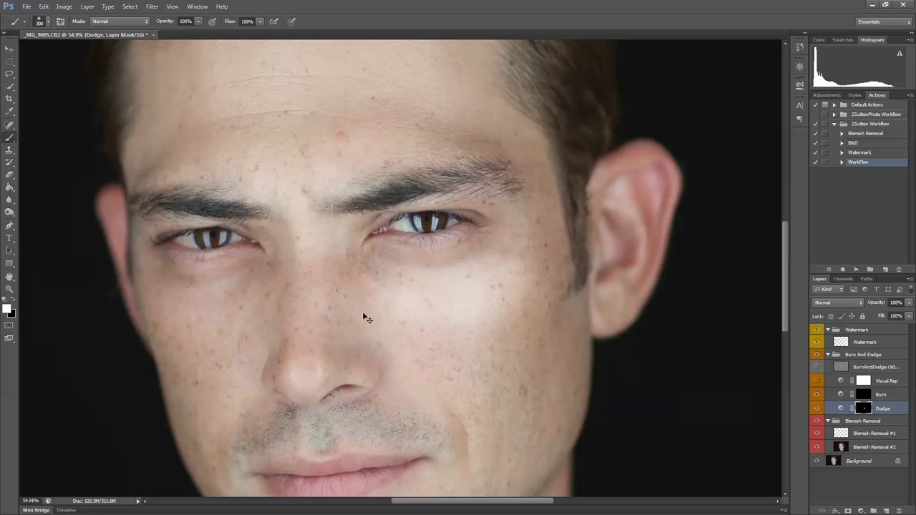
key(ctrl+z)
Lower the brush opacity to 37% and dodge the cheek under the eye nearest the fully visible ear
drag(168, 22, 132, 24)
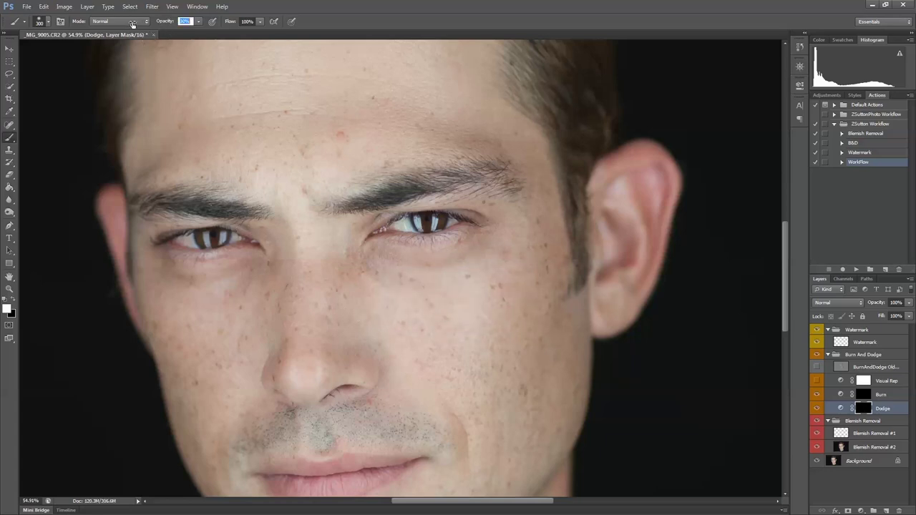
text(37)
key(Return)
drag(479, 263, 384, 265)
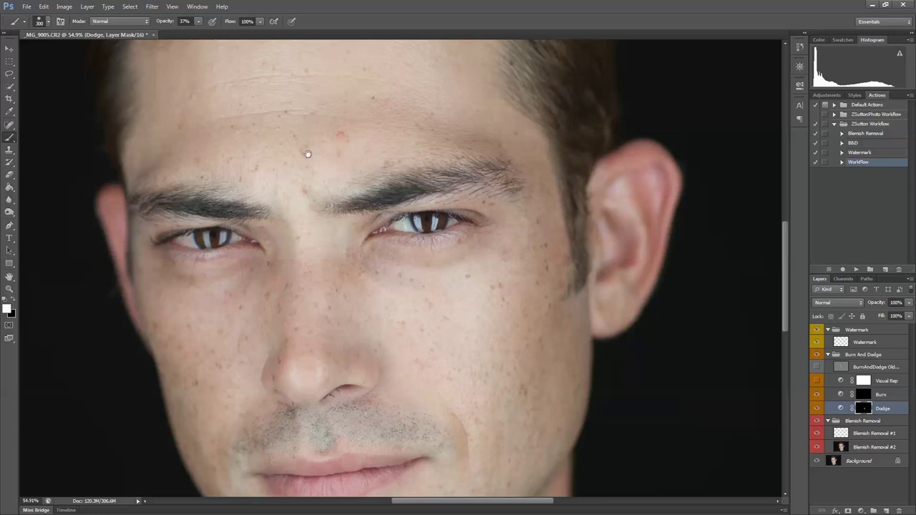
Dodge the forehead and the bridge of the nose on the Dodge layer's mask at 37% brush opacity
drag(306, 153, 314, 236)
drag(423, 212, 453, 126)
drag(339, 217, 351, 148)
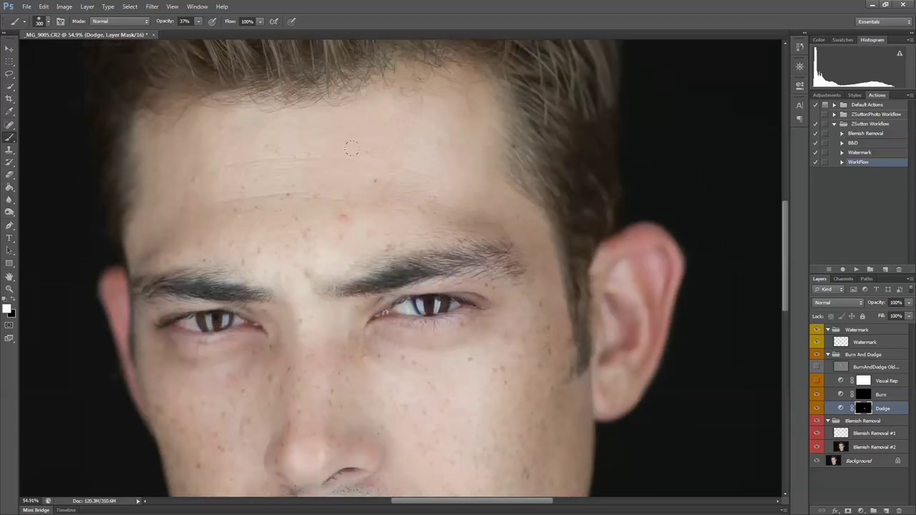
drag(238, 142, 264, 233)
drag(176, 252, 188, 122)
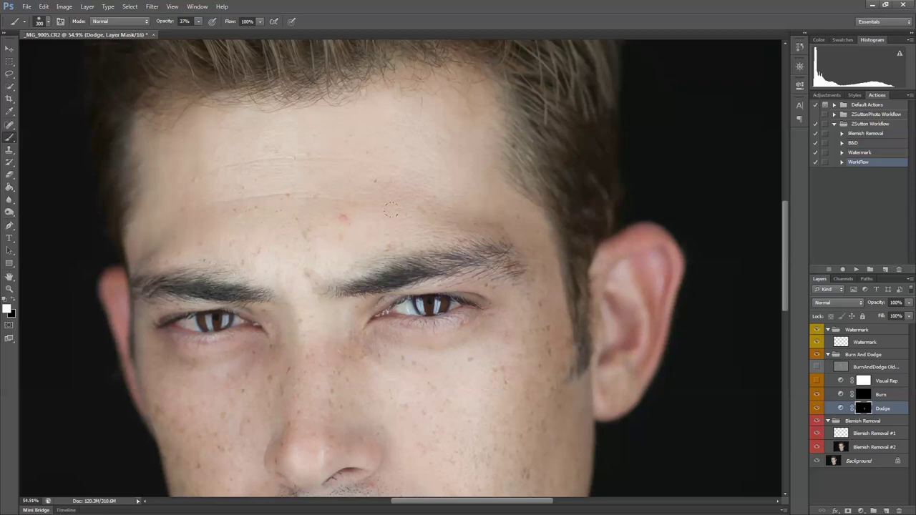
drag(315, 383, 371, 189)
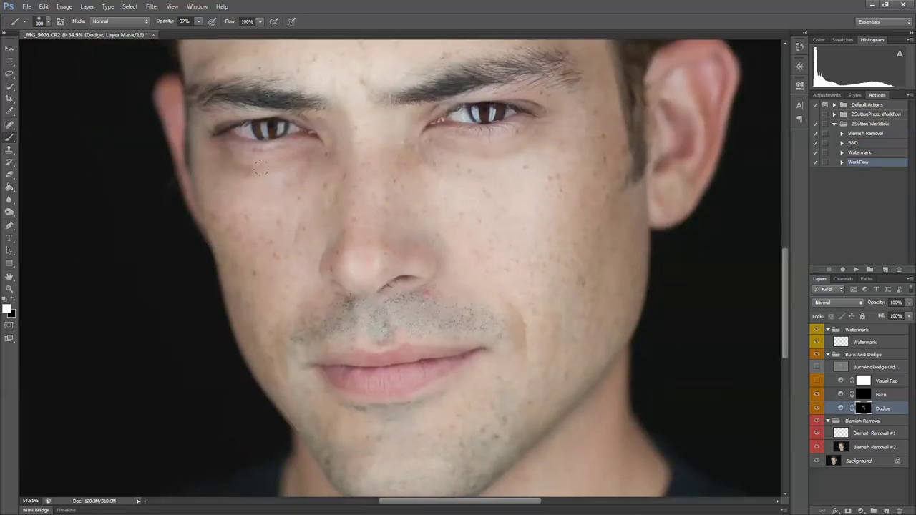
drag(362, 146, 363, 245)
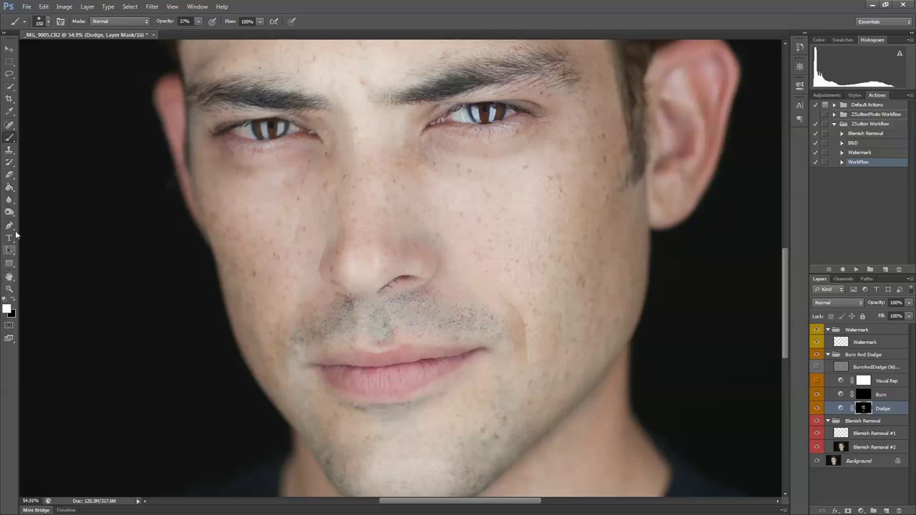
Switch to the Burn layer's mask and burn the temple beside the fully visible ear with a 400 px brush
click(866, 395)
drag(460, 178, 408, 286)
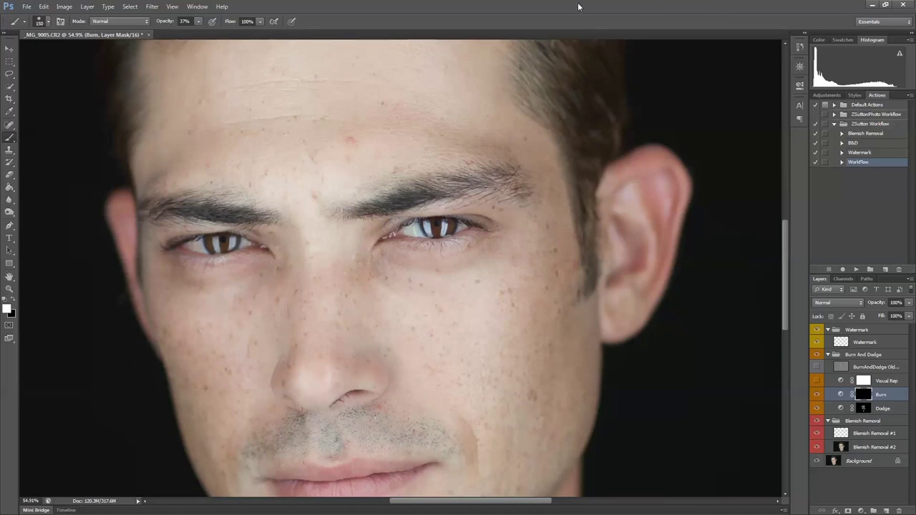
key(bracketright)
key(bracketright)
drag(493, 127, 494, 212)
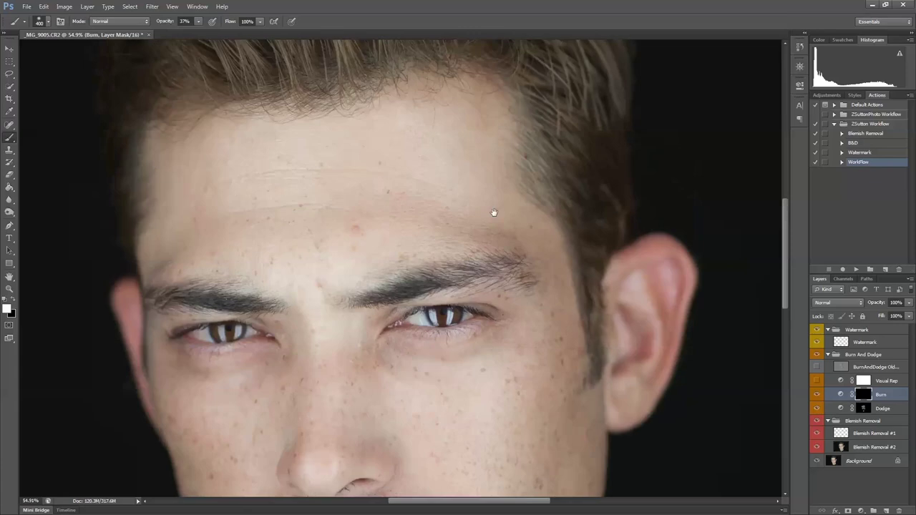
mouse_move(533, 236)
mouse_down()
mouse_move(496, 114)
mouse_move(536, 193)
mouse_move(565, 308)
mouse_up()
key(ctrl+z)
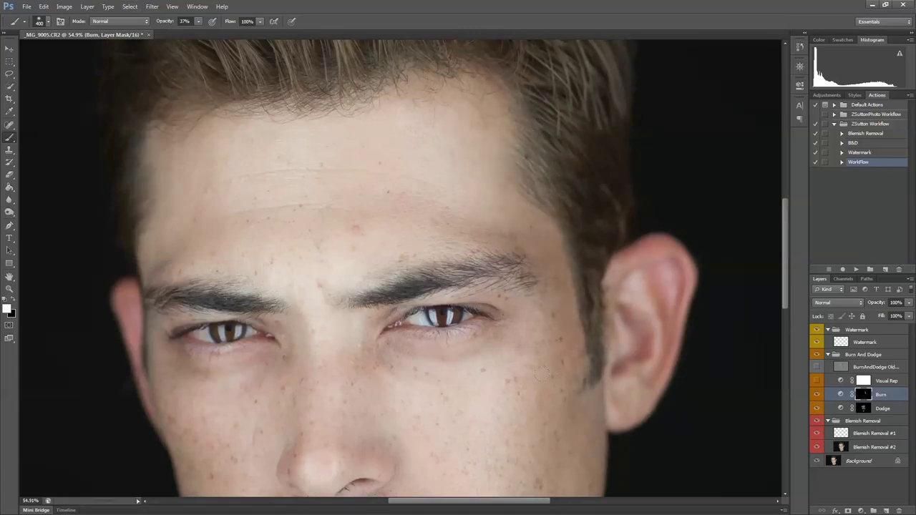
Burn the temple and hairline on the opposite side of the face with the 400 px brush
drag(543, 372, 520, 124)
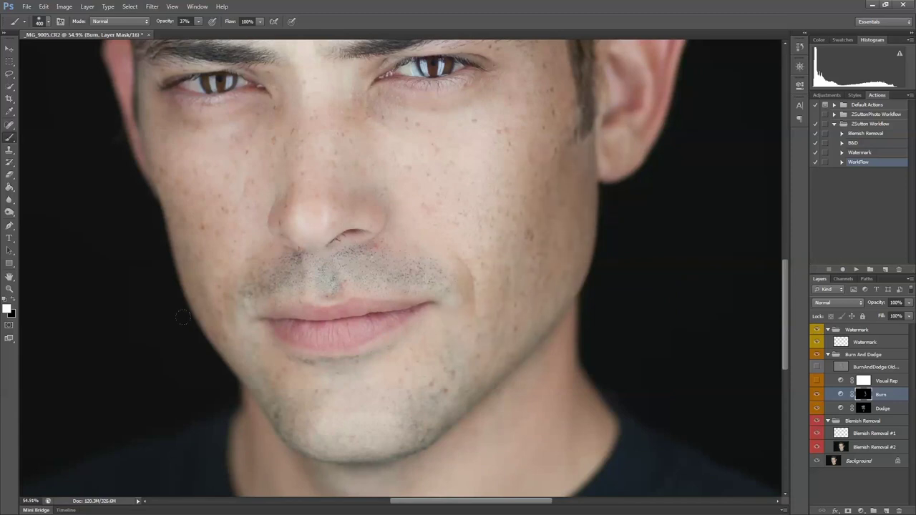
drag(140, 76, 211, 295)
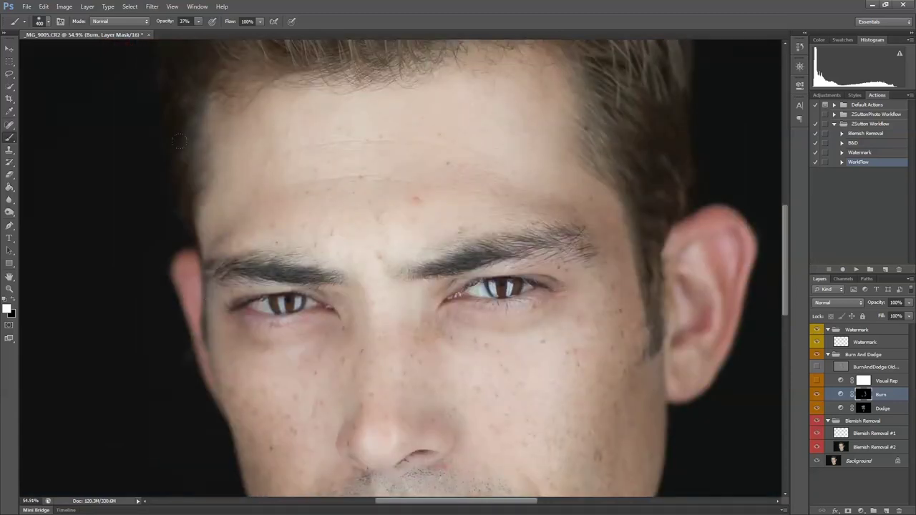
click(205, 179)
Burn both eyebrows with a 150 px brush, and resize the brush to 90 px for the lower face
mouse_move(422, 275)
mouse_down()
mouse_move(571, 247)
mouse_move(523, 242)
mouse_up()
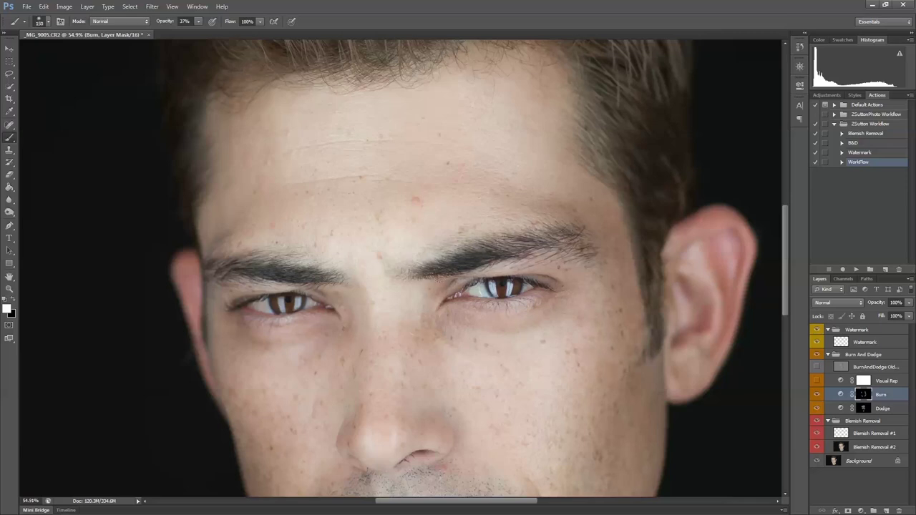
drag(290, 275, 207, 268)
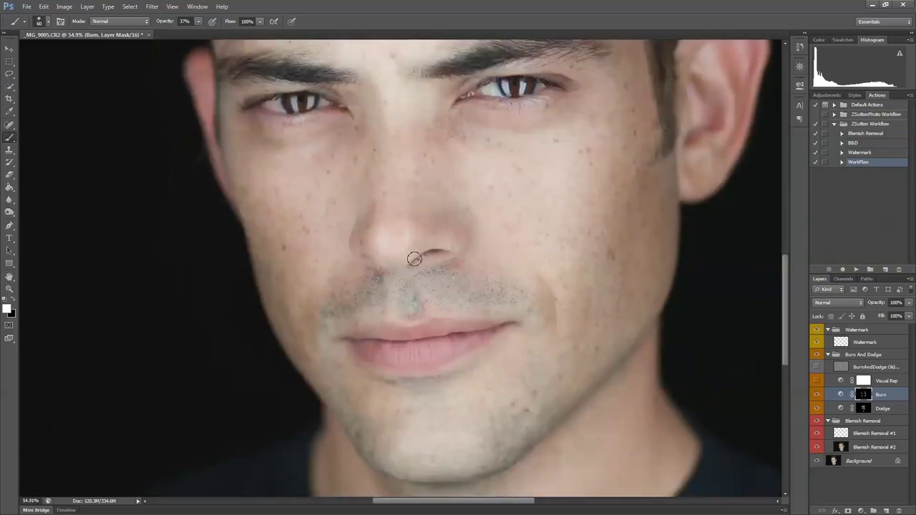
key(bracketright)
key(bracketright)
key(bracketright)
key(bracketright)
key(bracketleft)
key(bracketleft)
key(bracketleft)
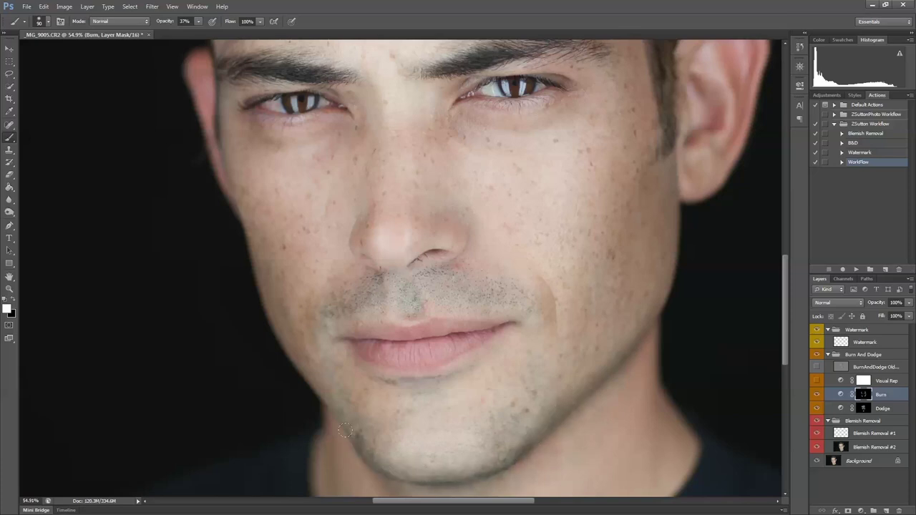
Compare the whole portrait with and without the Burn and Dodge adjustment layers
click(9, 289)
drag(508, 302, 476, 326)
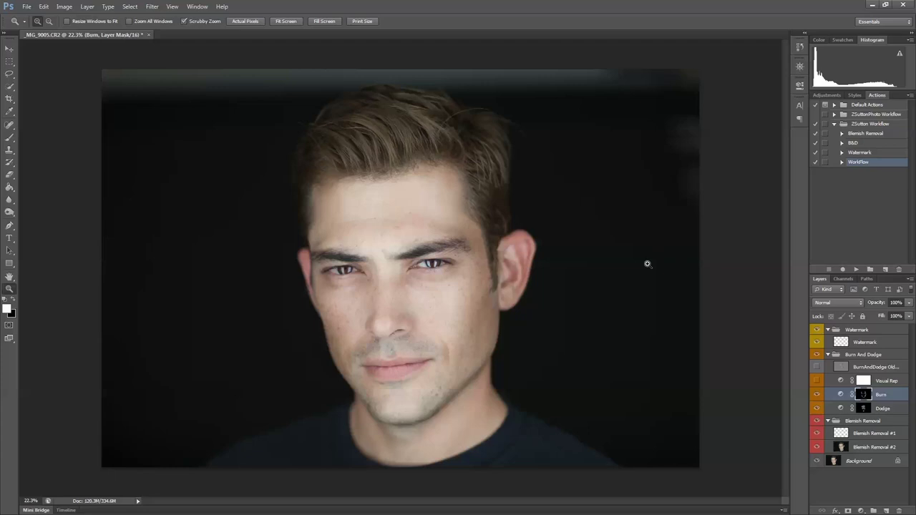
click(818, 396)
click(818, 397)
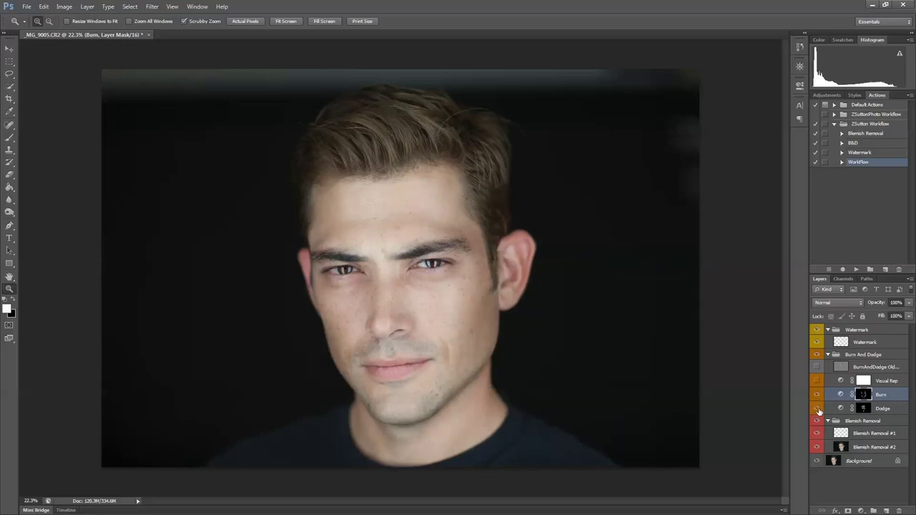
click(818, 396)
click(818, 395)
click(819, 409)
click(818, 396)
click(820, 410)
click(819, 396)
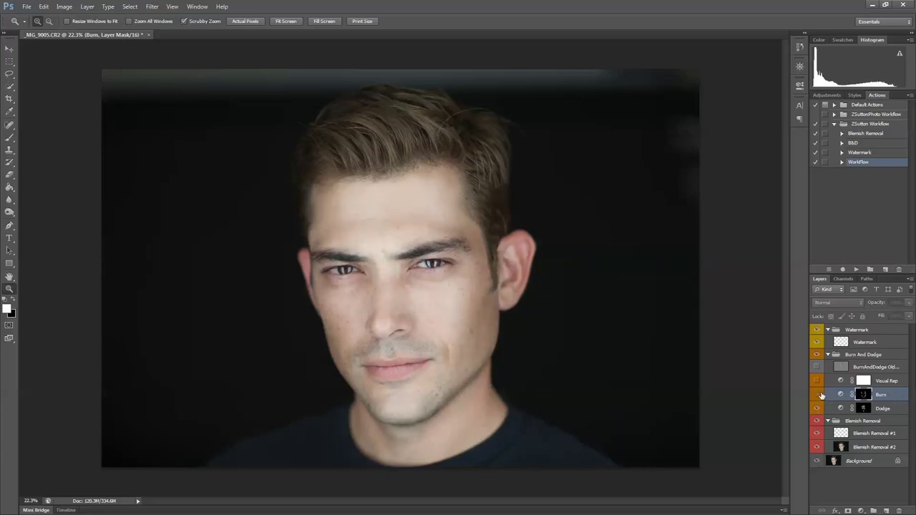
click(818, 409)
Compare the BurnAndDodge OldWay layer against the Burn and Dodge layers, and leave all three shown together
click(818, 367)
click(818, 367)
click(818, 367)
click(818, 367)
click(818, 395)
click(818, 409)
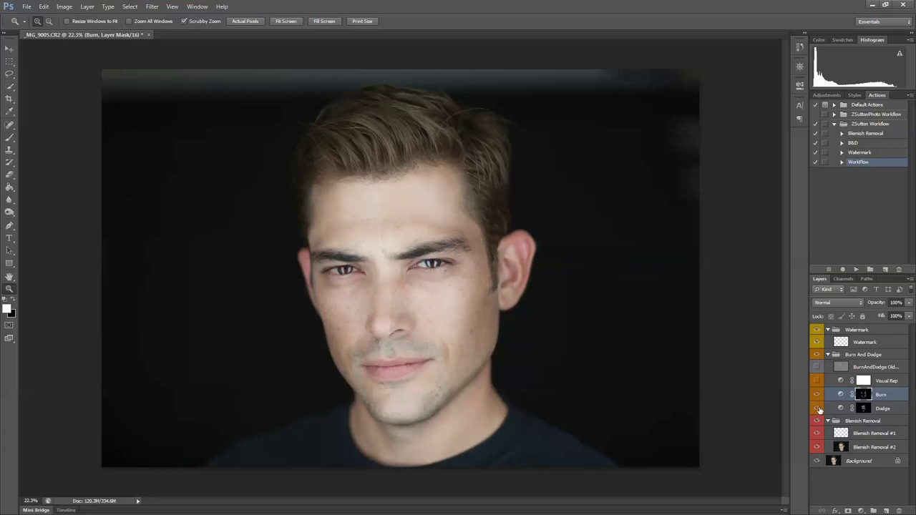
click(817, 395)
click(817, 408)
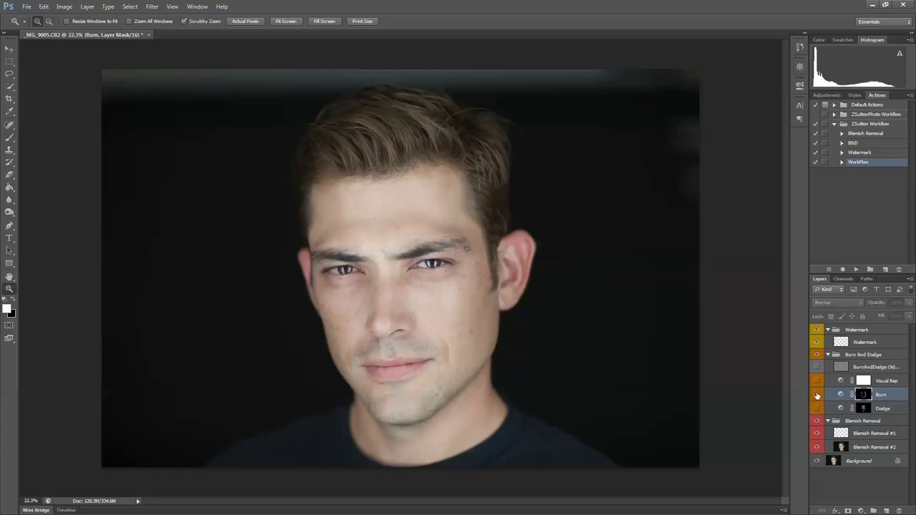
click(817, 395)
click(816, 408)
click(817, 366)
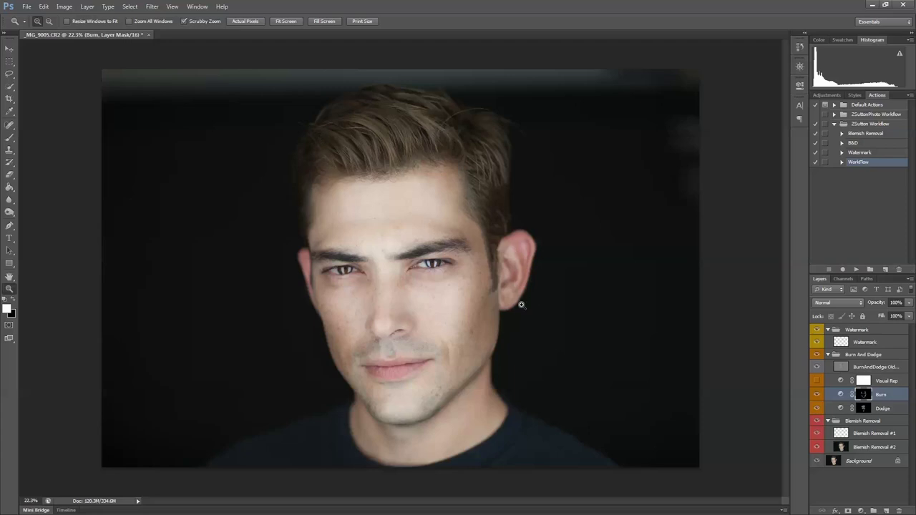
With Visual Rep shown and Burn and Dodge hidden, move BurnAndDodge OldWay below Visual Rep and check its effect in greyscale
click(816, 381)
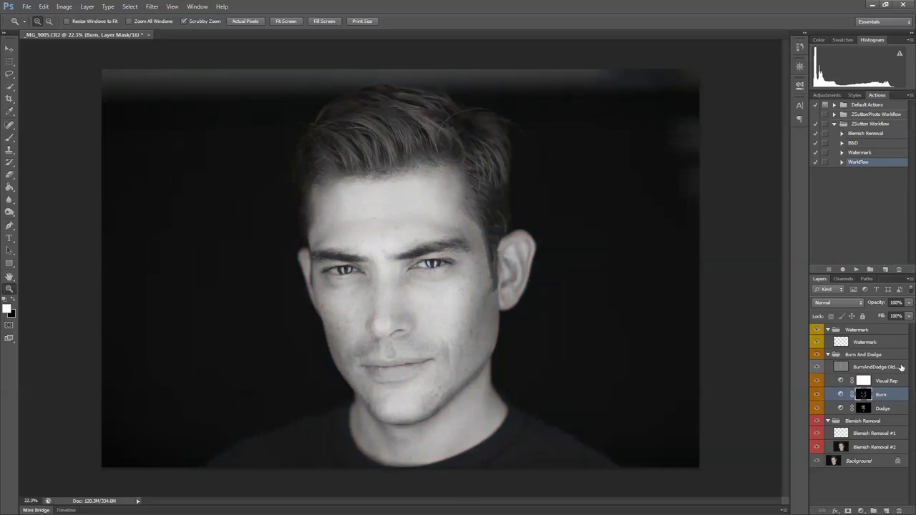
drag(884, 378, 880, 390)
click(817, 407)
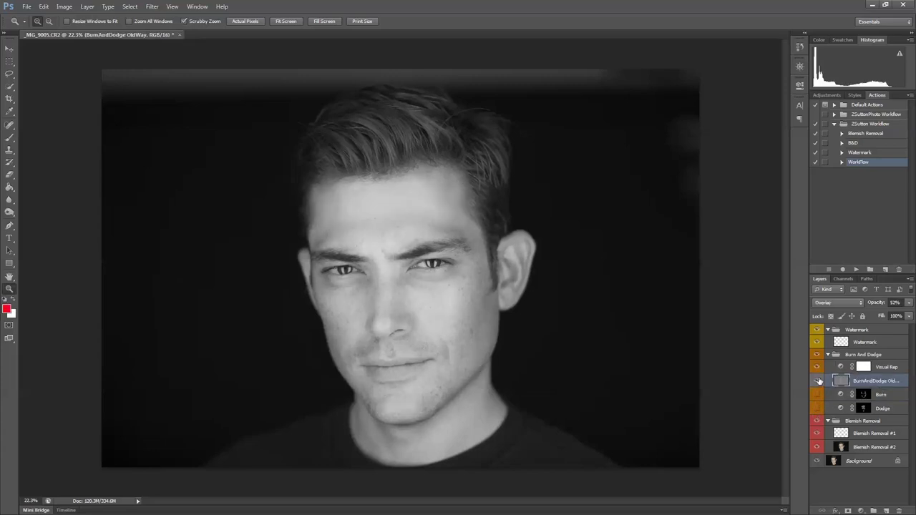
click(817, 380)
click(817, 383)
Return the BurnAndDodge OldWay layer above Visual Rep, compare the portrait with and without it, and hide Visual Rep
drag(870, 383, 868, 362)
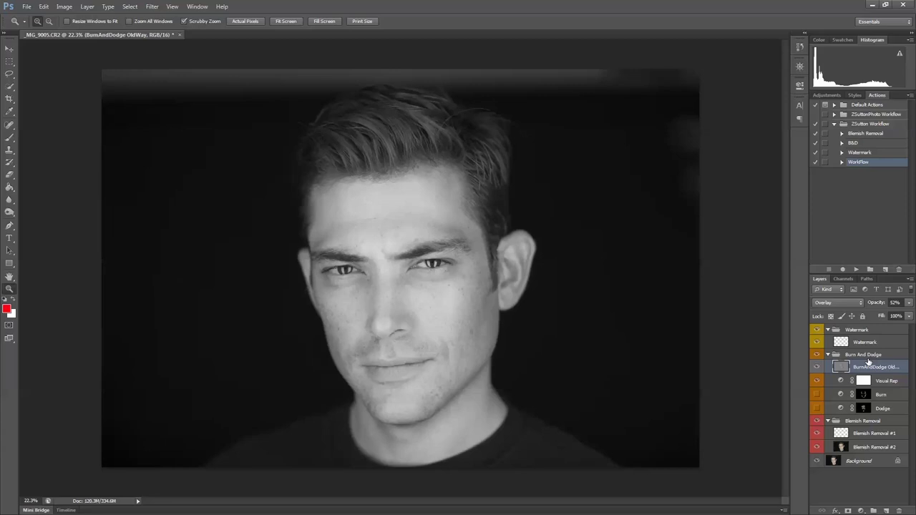
click(817, 367)
click(817, 367)
click(817, 381)
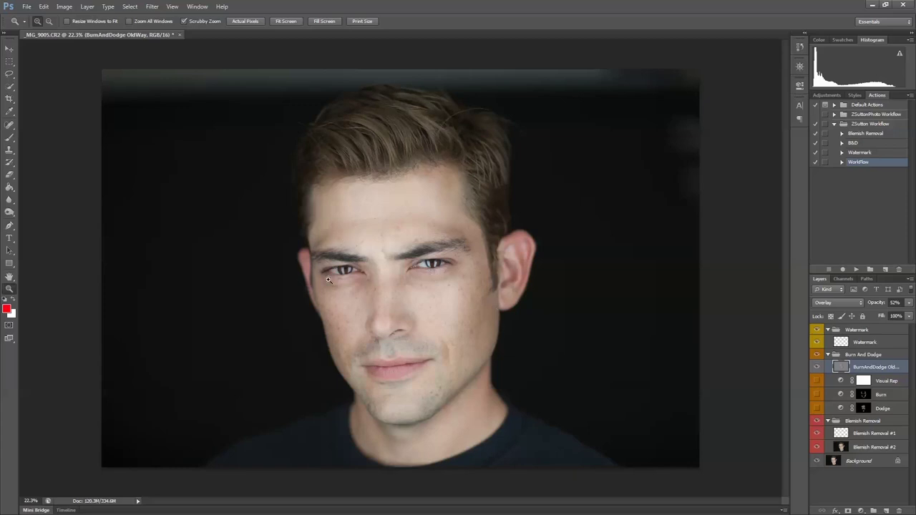